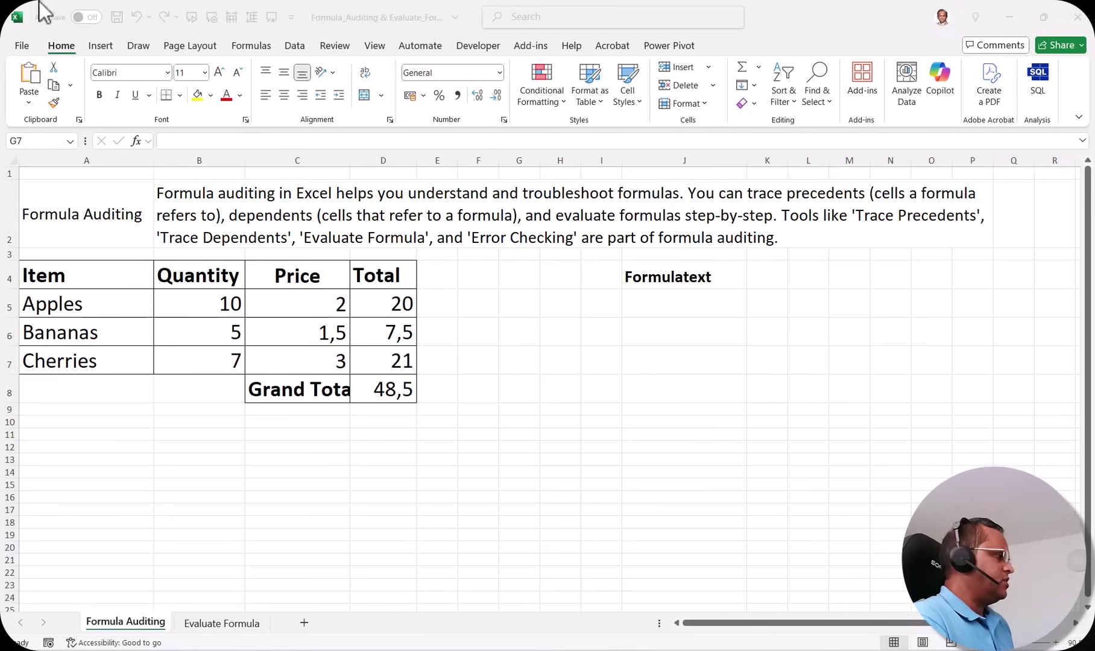
# Review the auditing explanation and select the item names, quantities and prices.
pyautogui.click(474, 198)
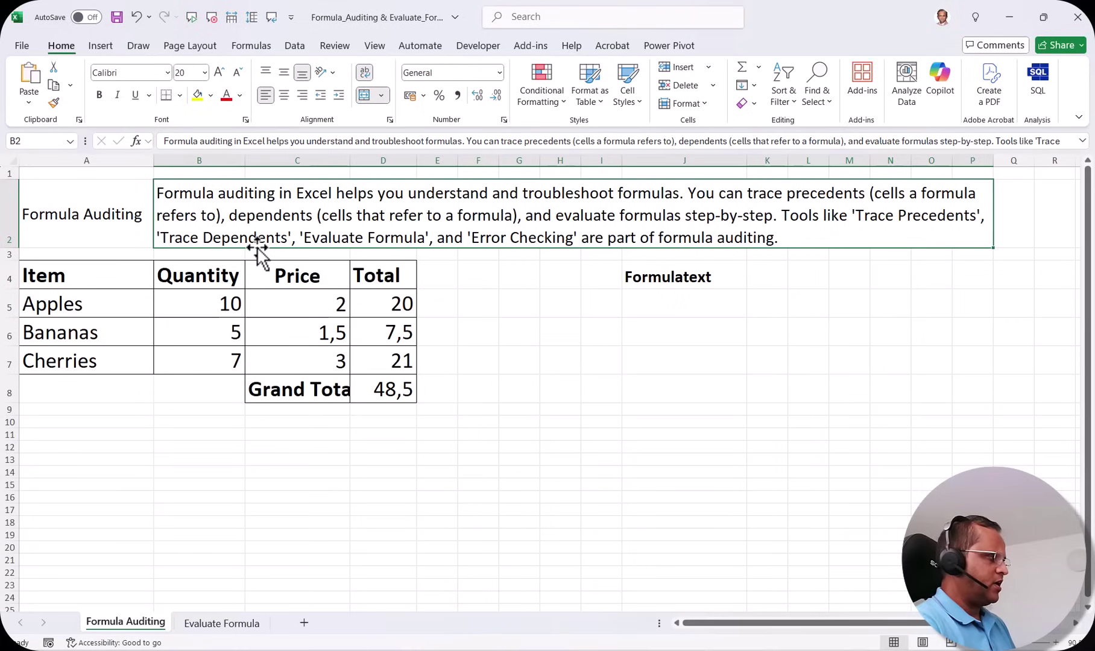
pyautogui.moveTo(106, 315); pyautogui.dragTo(107, 359)
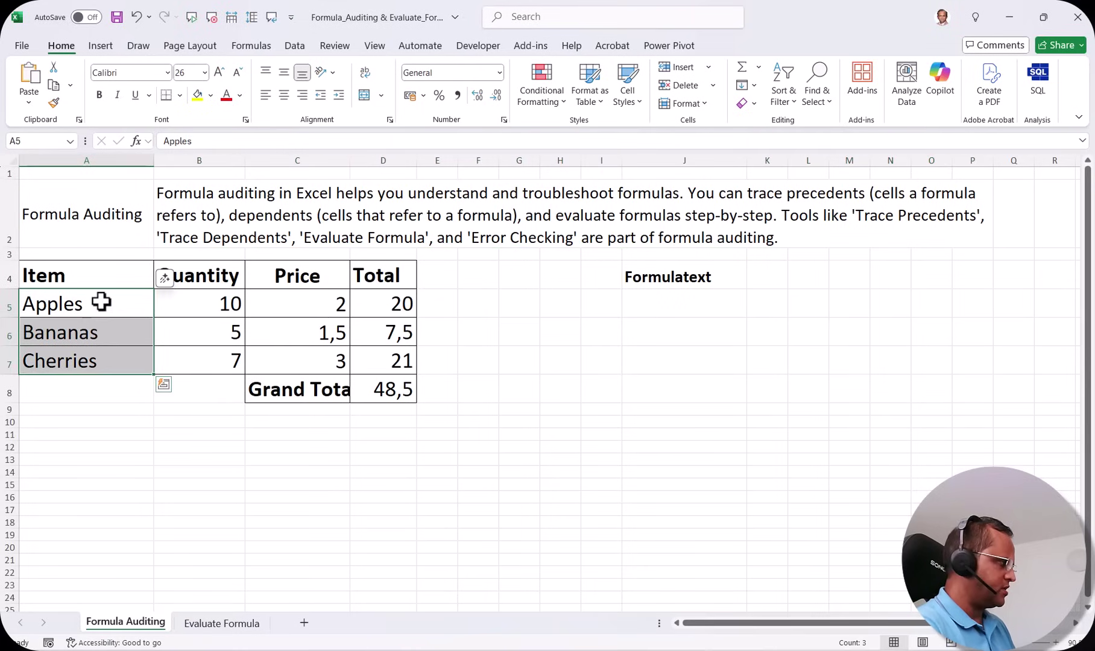
pyautogui.moveTo(220, 272); pyautogui.dragTo(216, 363)
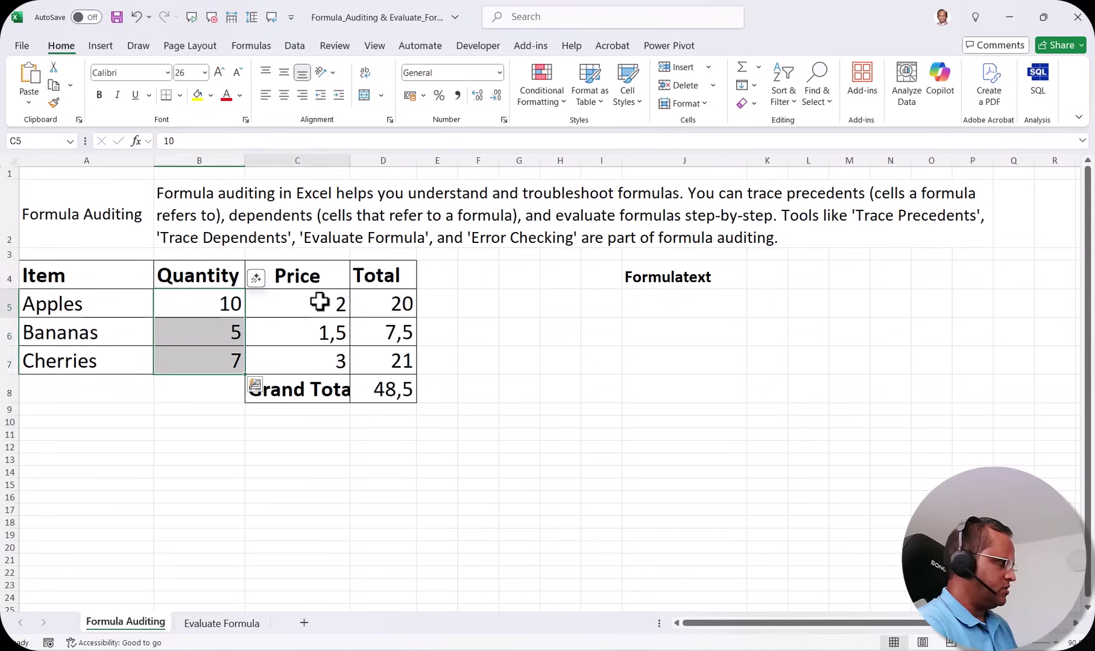
pyautogui.moveTo(320, 301); pyautogui.dragTo(313, 360)
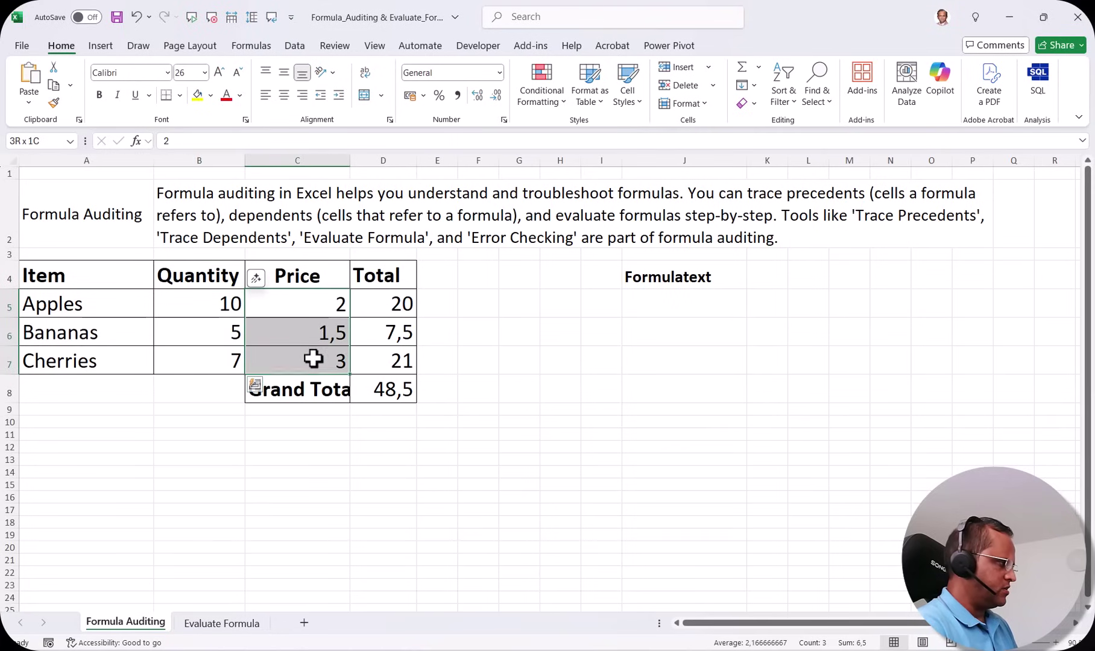
# Inspect the formulas behind the Apples total, the Cherries total and the Grand Total in D8.
pyautogui.click(392, 299)
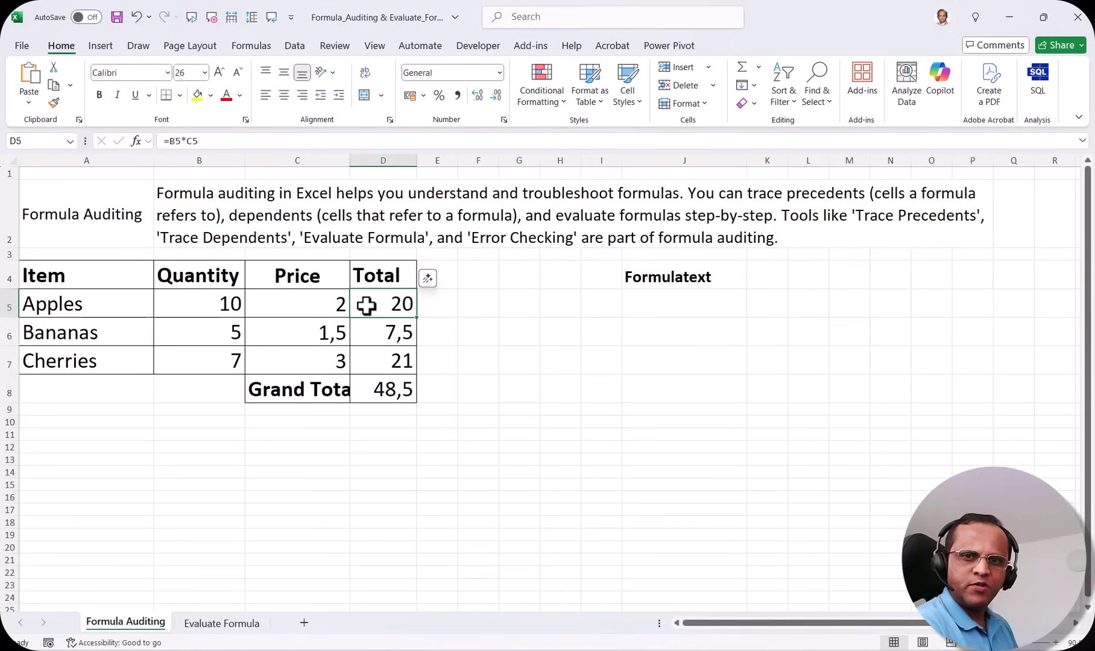
pyautogui.doubleClick(372, 302)
pyautogui.click(376, 303)
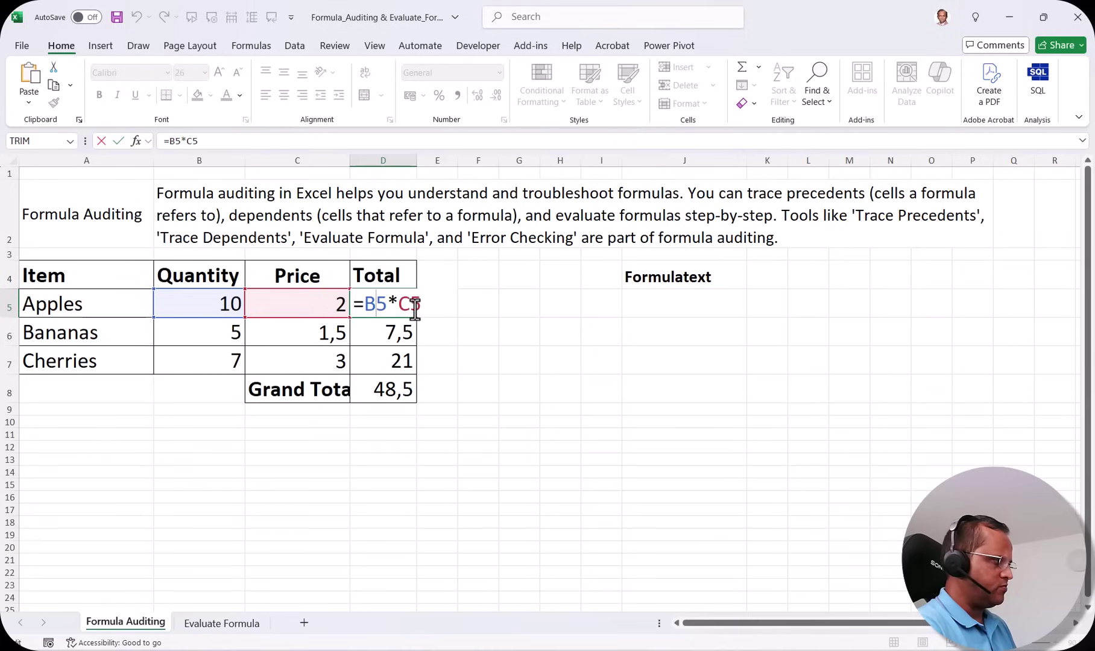
pyautogui.press('Return')
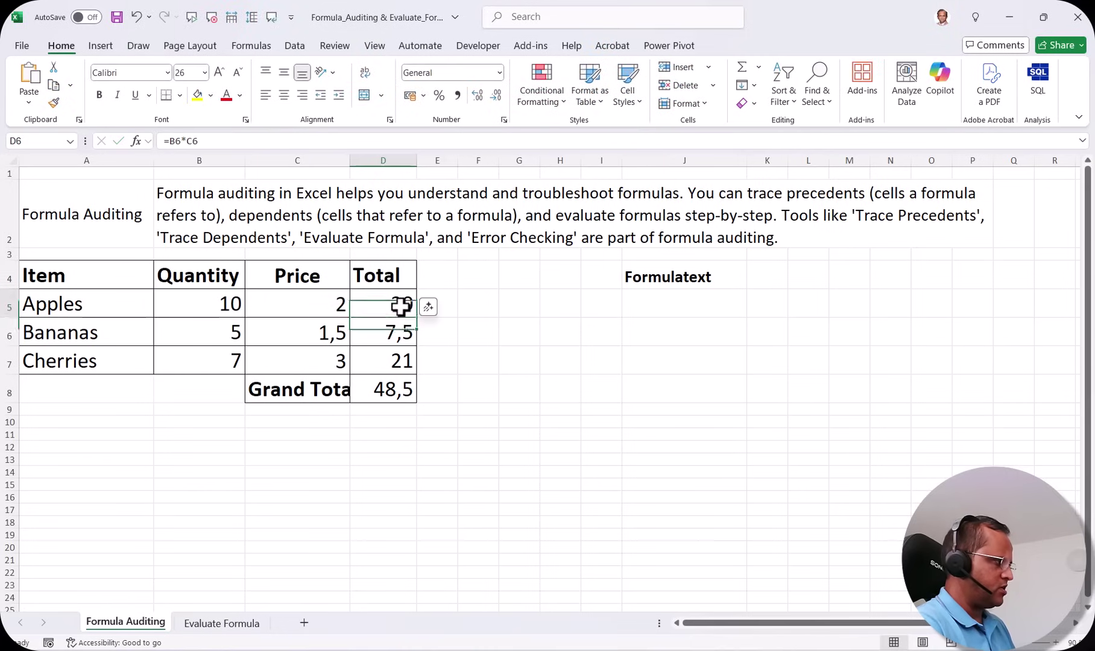
pyautogui.click(403, 361)
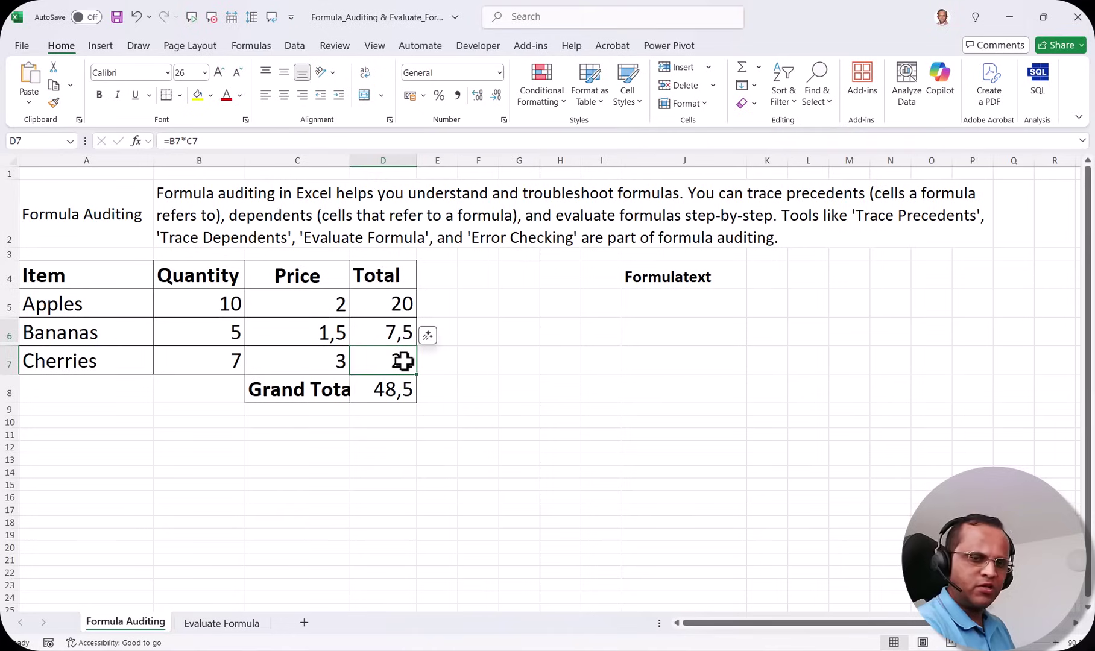
pyautogui.click(394, 389)
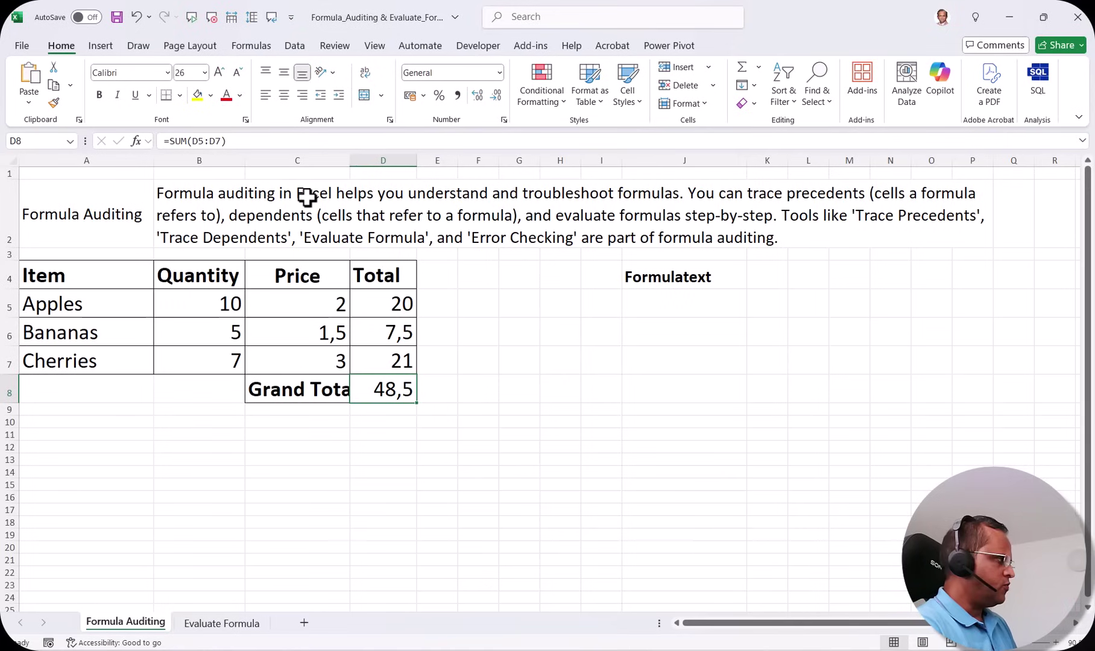
# Trace the precedents of the Apples total in D5.
pyautogui.click(252, 46)
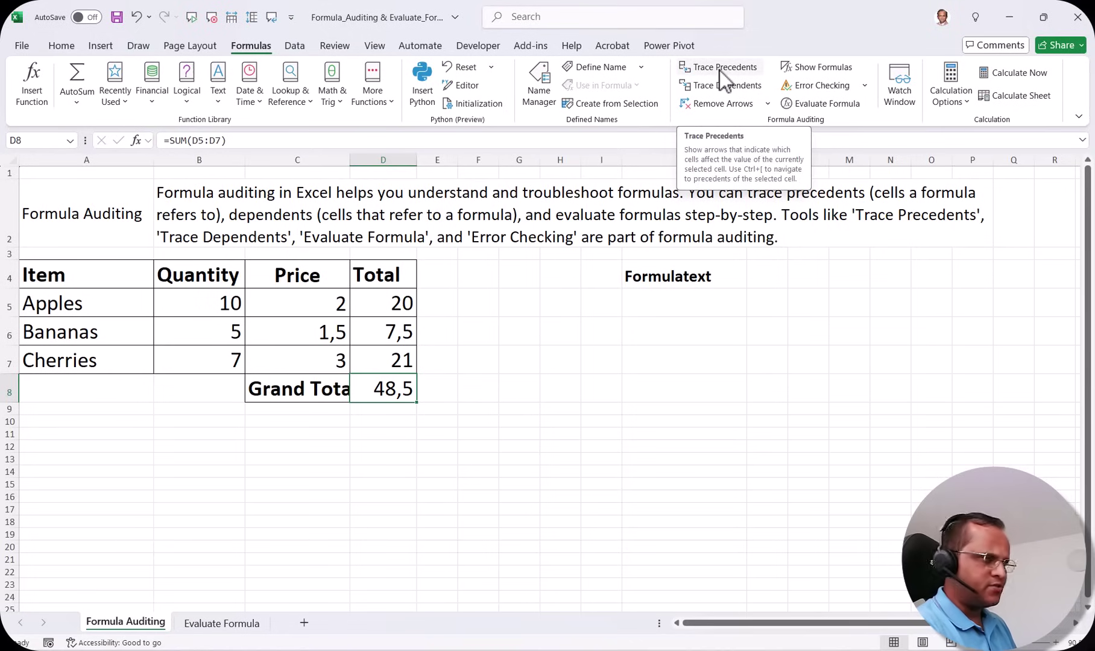
pyautogui.click(395, 304)
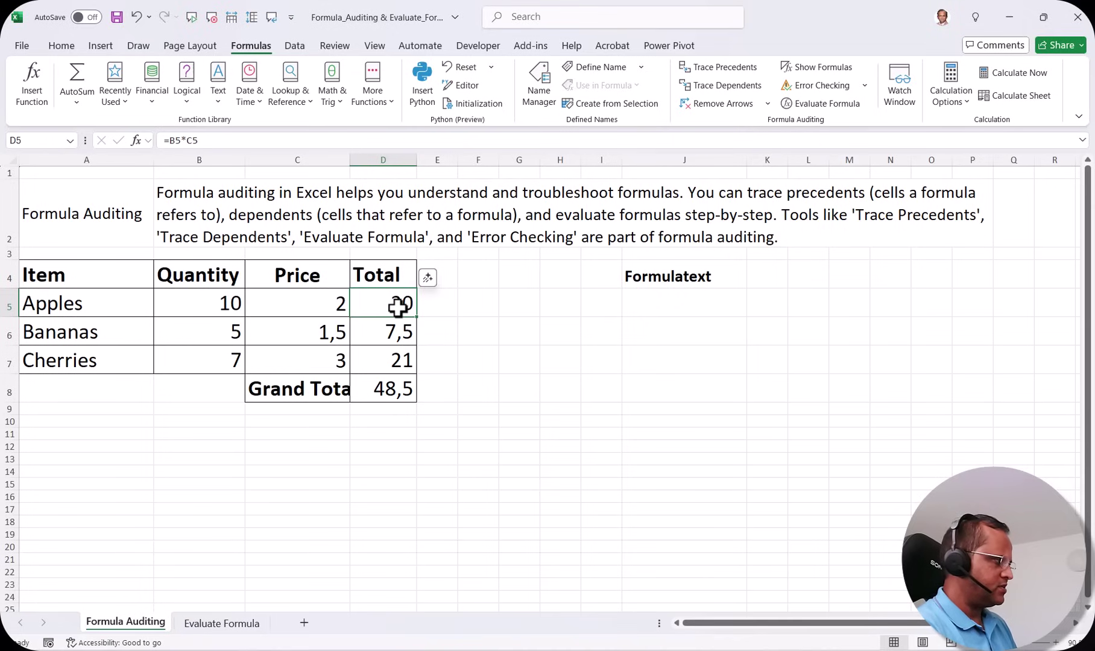
pyautogui.click(711, 69)
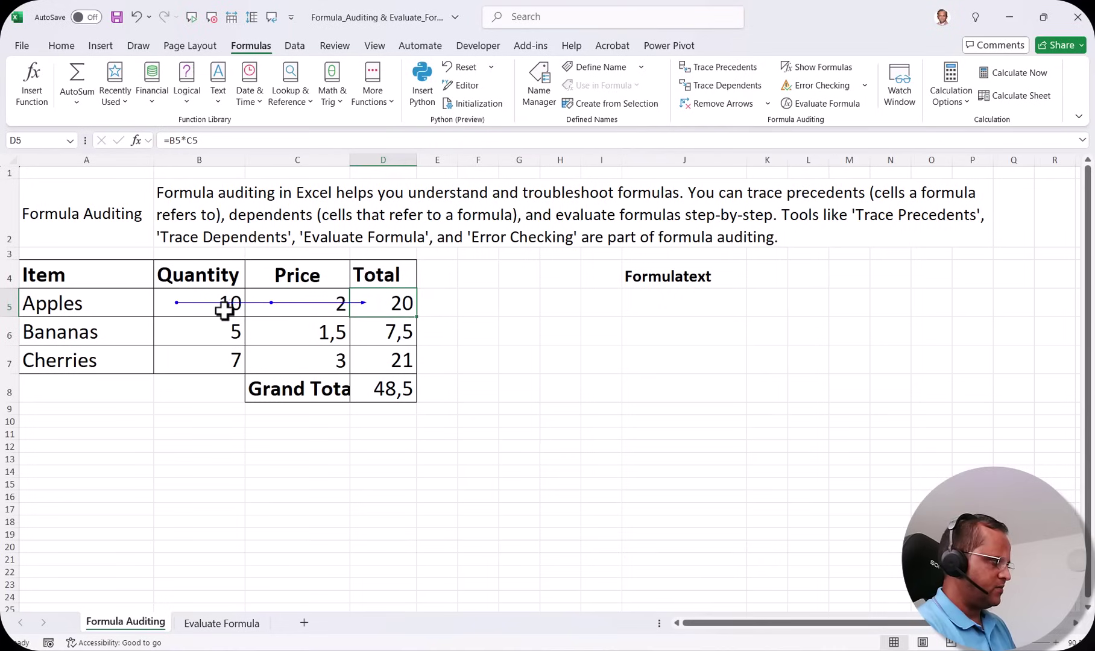
# Trace precedents of the Cherries total in D7, then select D8 and the totals D5:D7.
pyautogui.click(374, 309)
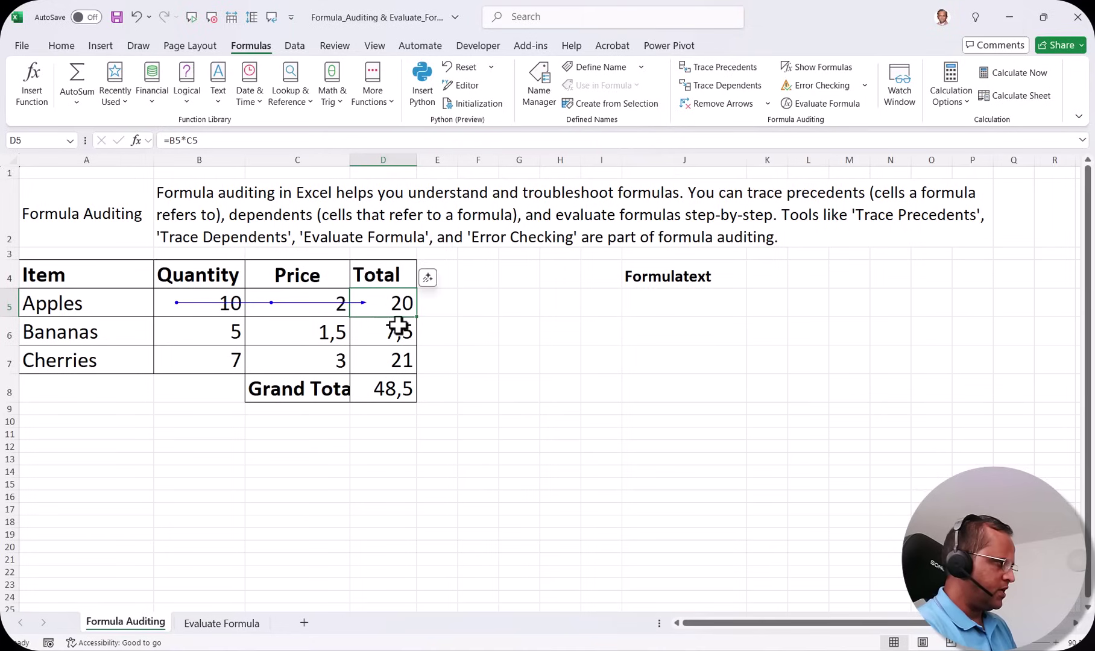
pyautogui.click(395, 357)
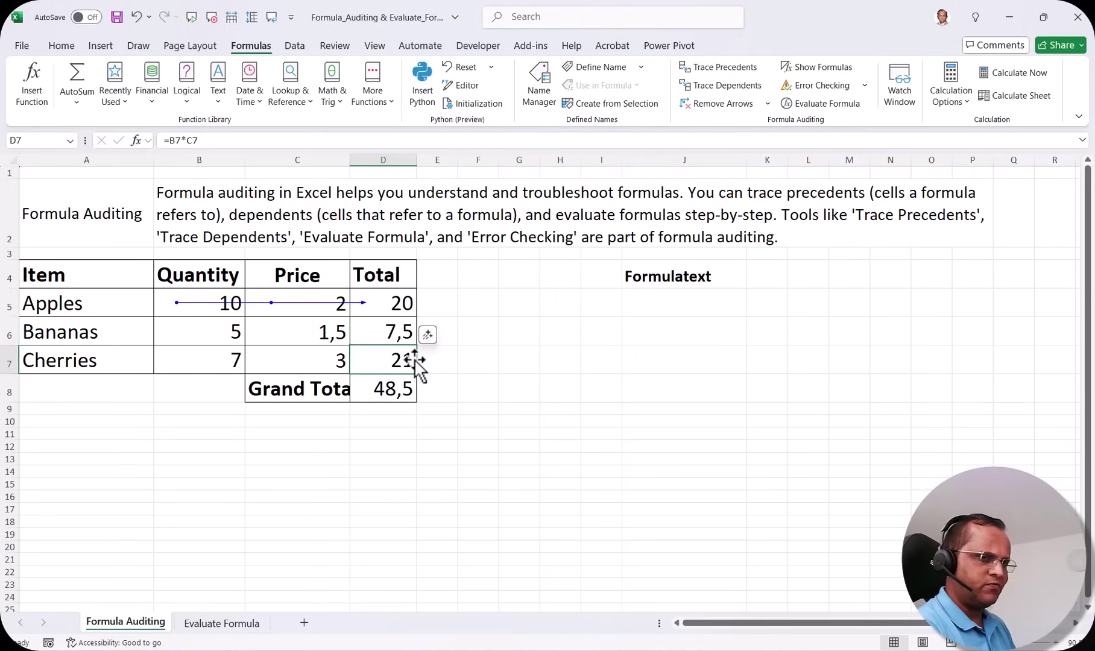
pyautogui.click(720, 70)
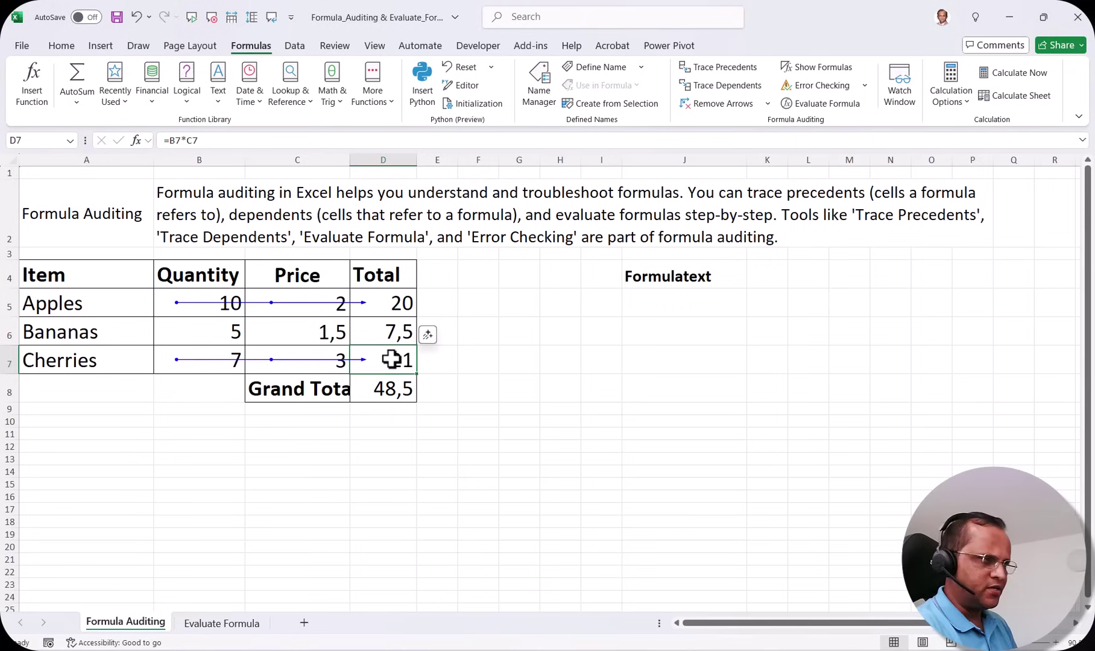
pyautogui.click(390, 391)
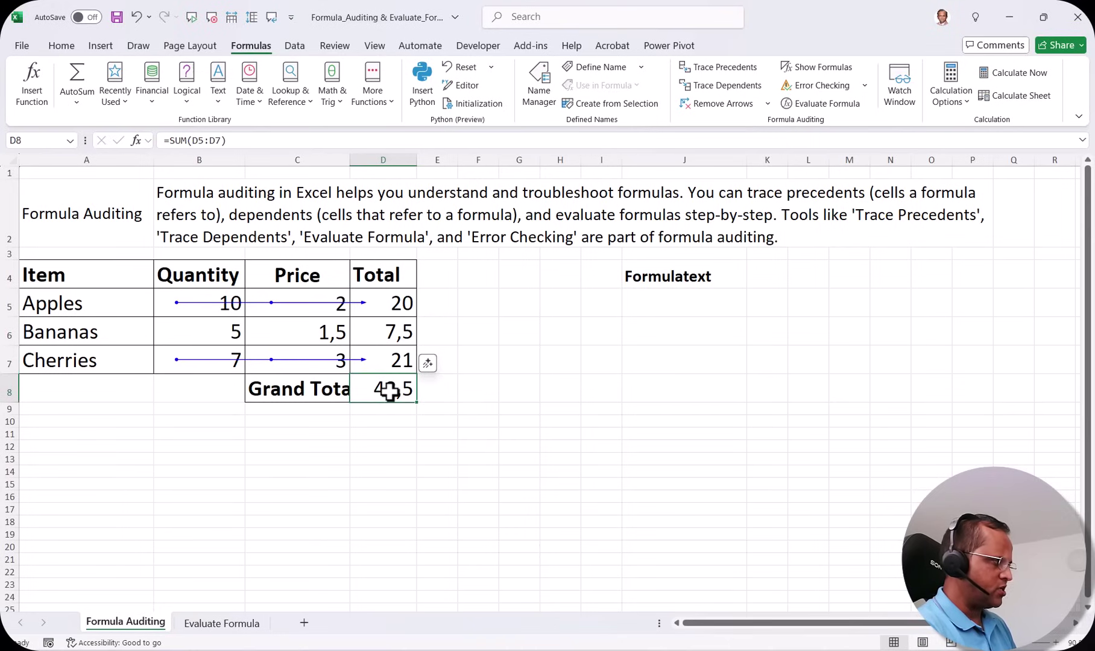
pyautogui.moveTo(392, 303); pyautogui.dragTo(392, 366)
# Trace the precedents of the Grand Total in D8 and open the Remove Arrows options.
pyautogui.click(388, 388)
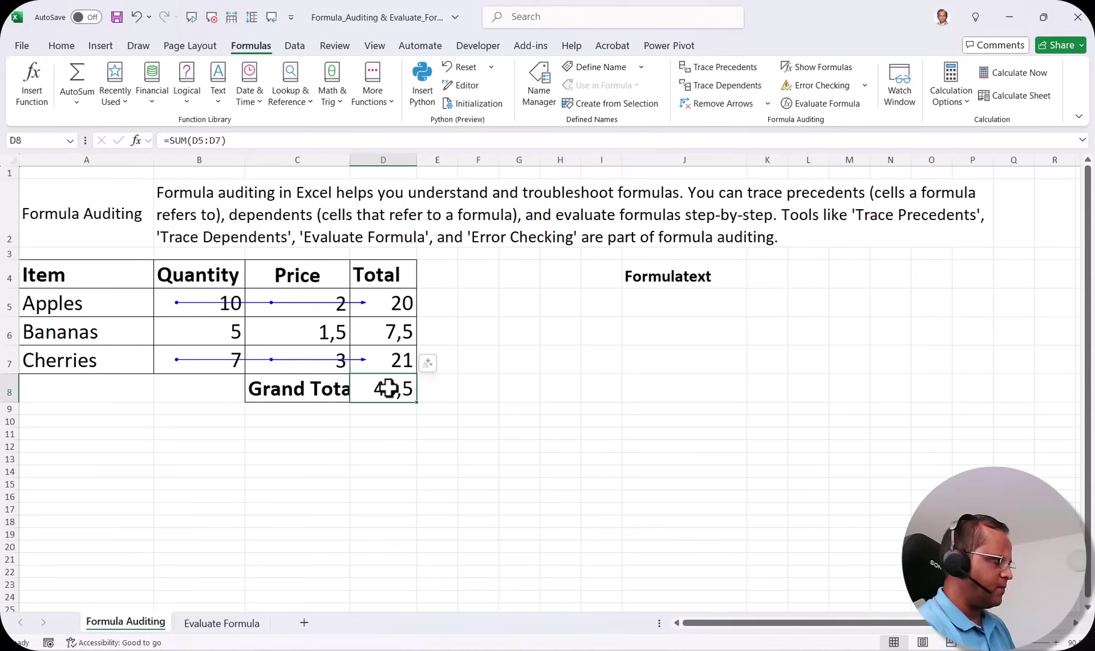
pyautogui.click(730, 67)
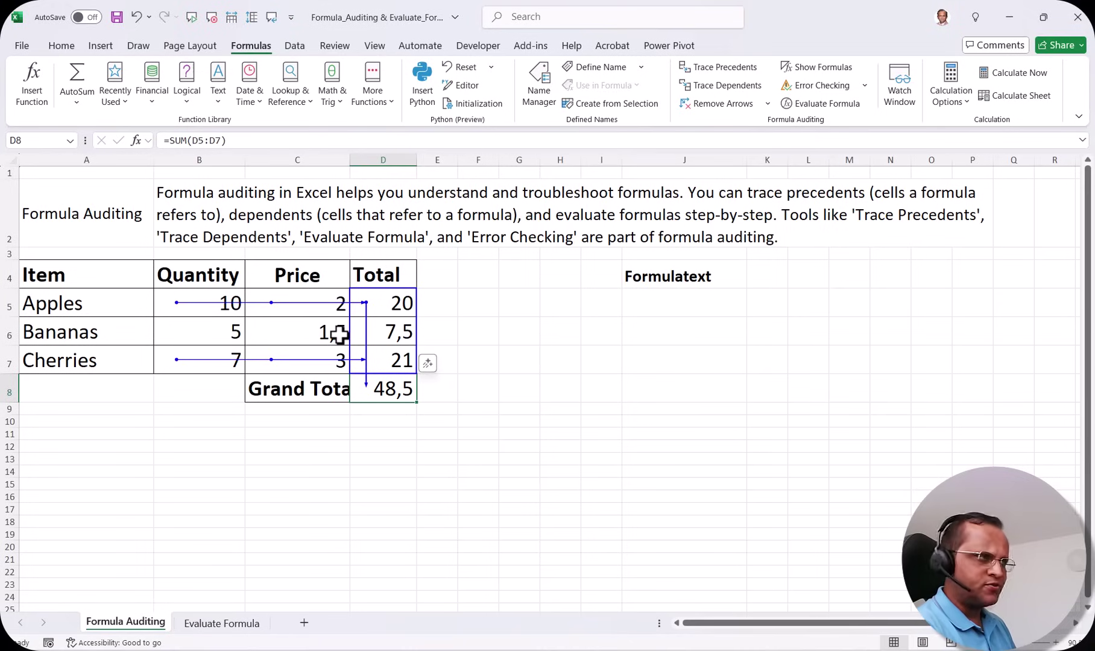
pyautogui.click(770, 103)
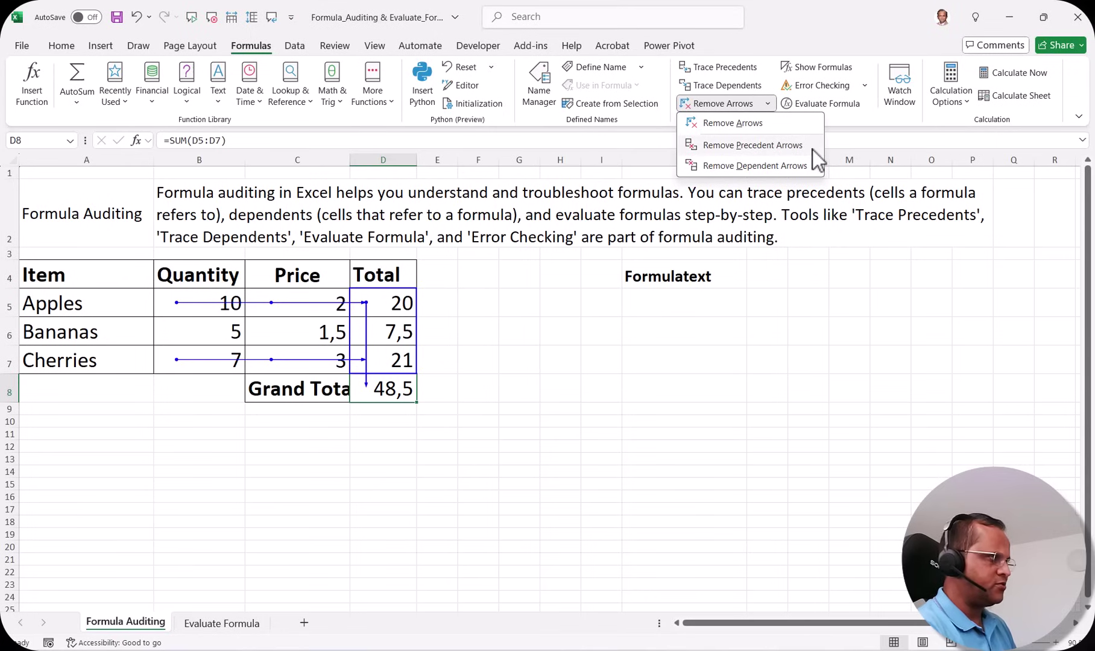
# Remove all trace arrows and select the Apples quantity in B5.
pyautogui.click(744, 126)
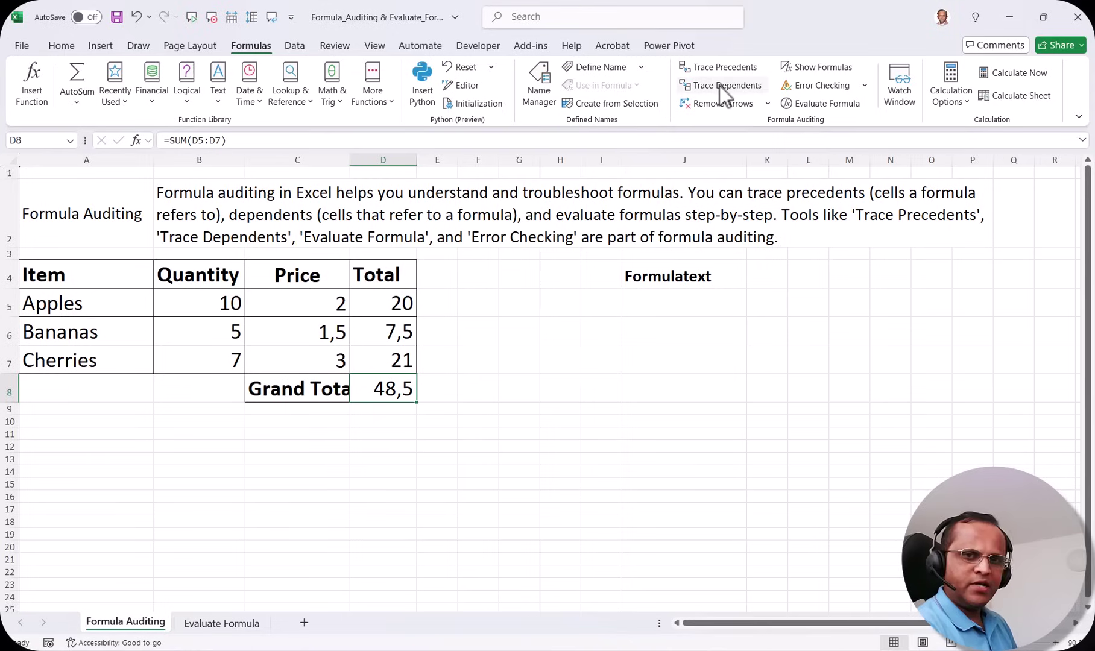
pyautogui.click(188, 311)
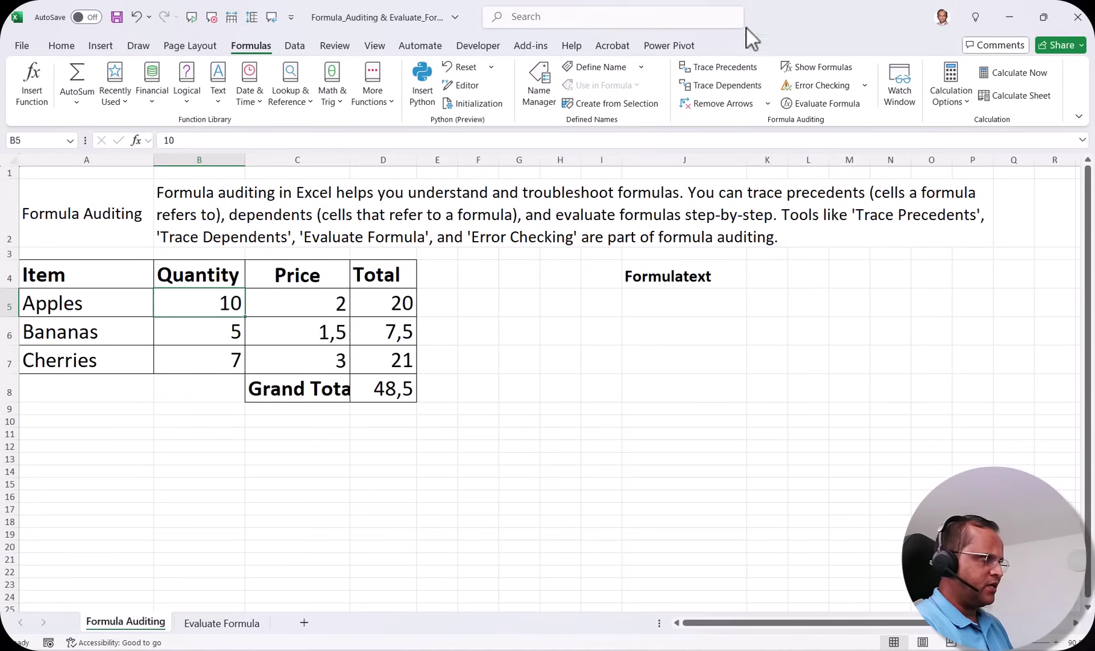
# Trace dependents of the Apples quantity in B5 and the Cherries quantity in B7.
pyautogui.click(738, 87)
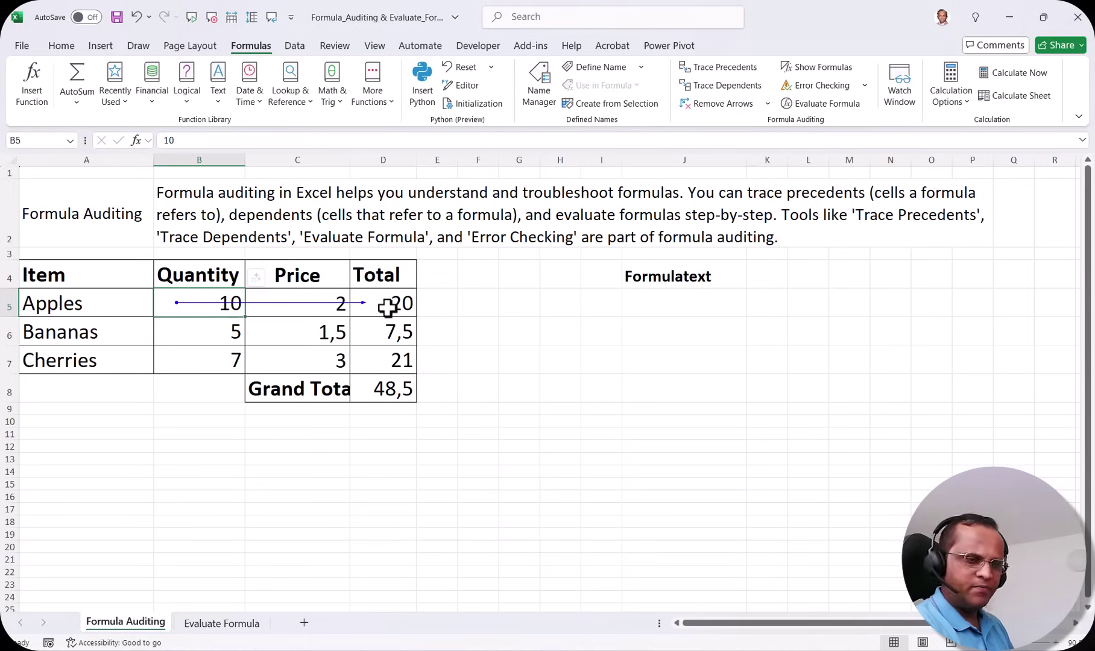
pyautogui.click(218, 360)
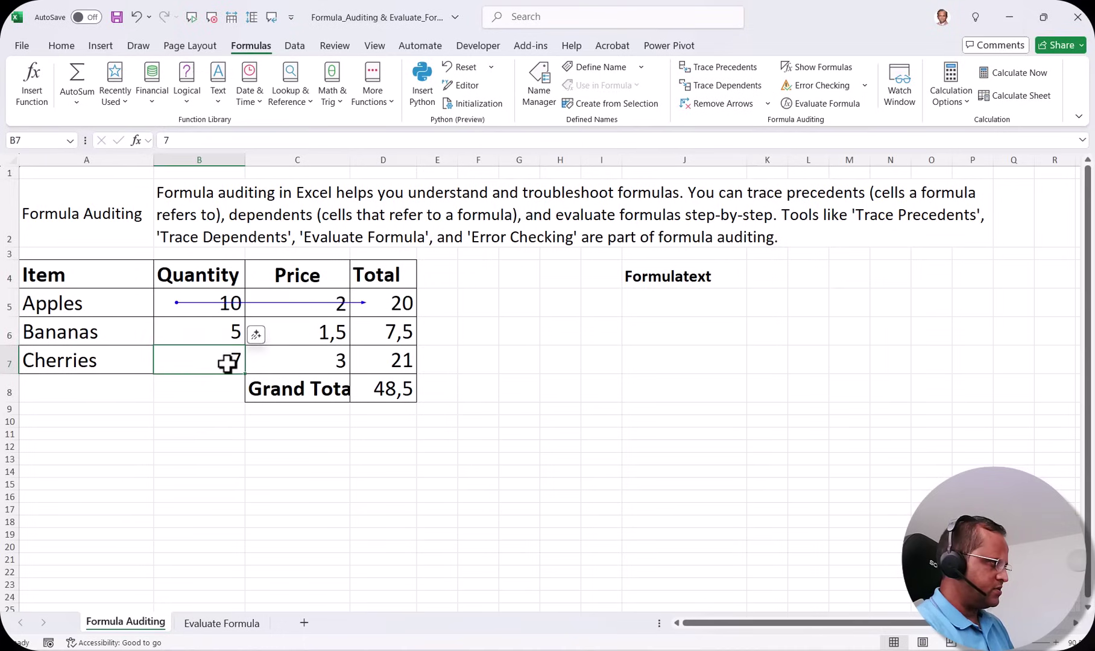
pyautogui.click(723, 86)
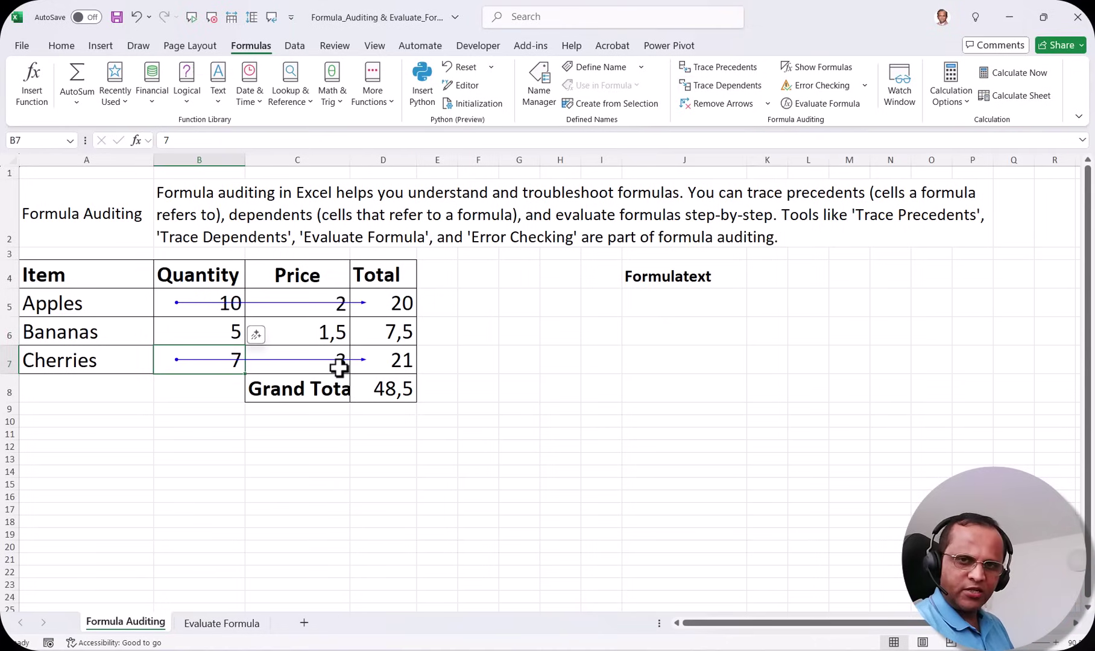
pyautogui.click(397, 300)
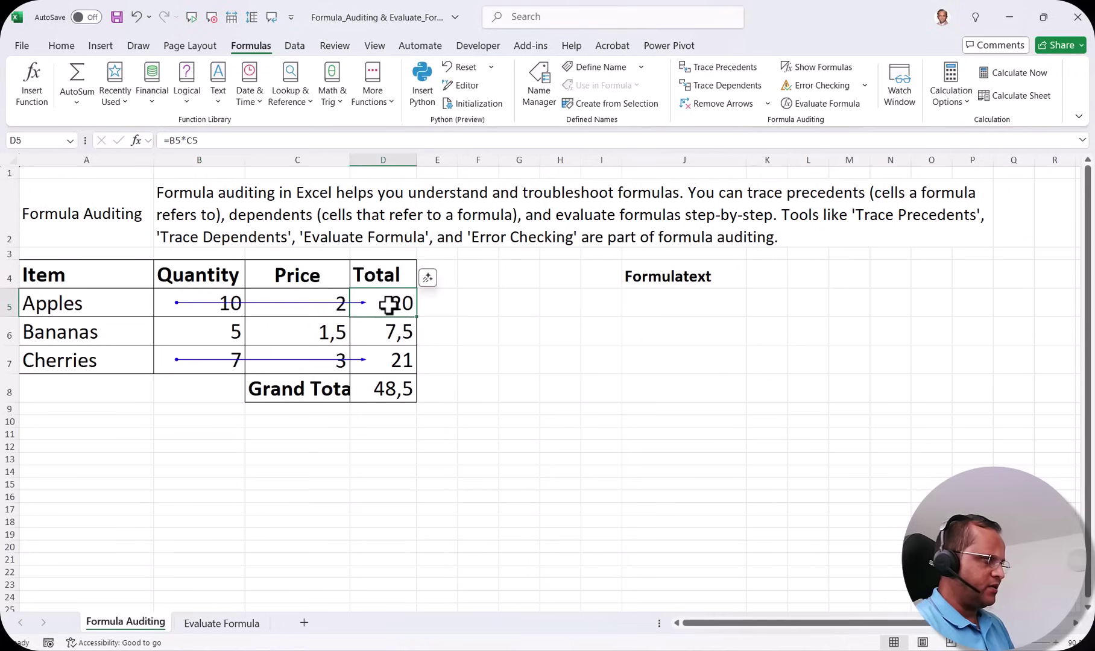
# Trace the dependents of the Apples total in D5 and open the Remove Arrows options.
pyautogui.click(749, 86)
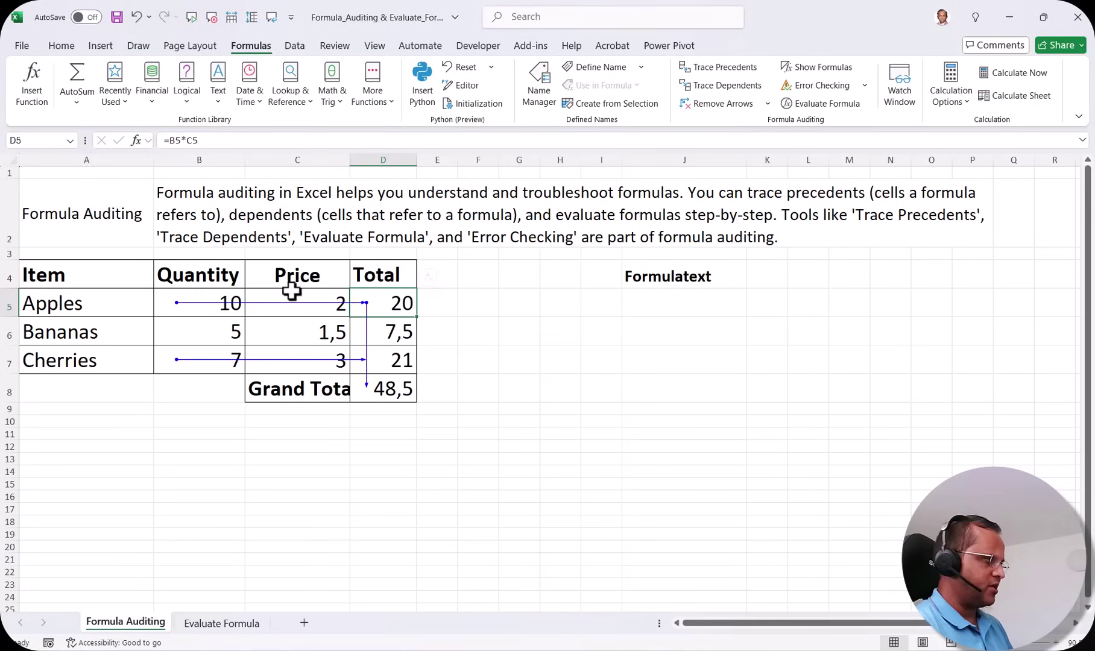
pyautogui.click(766, 105)
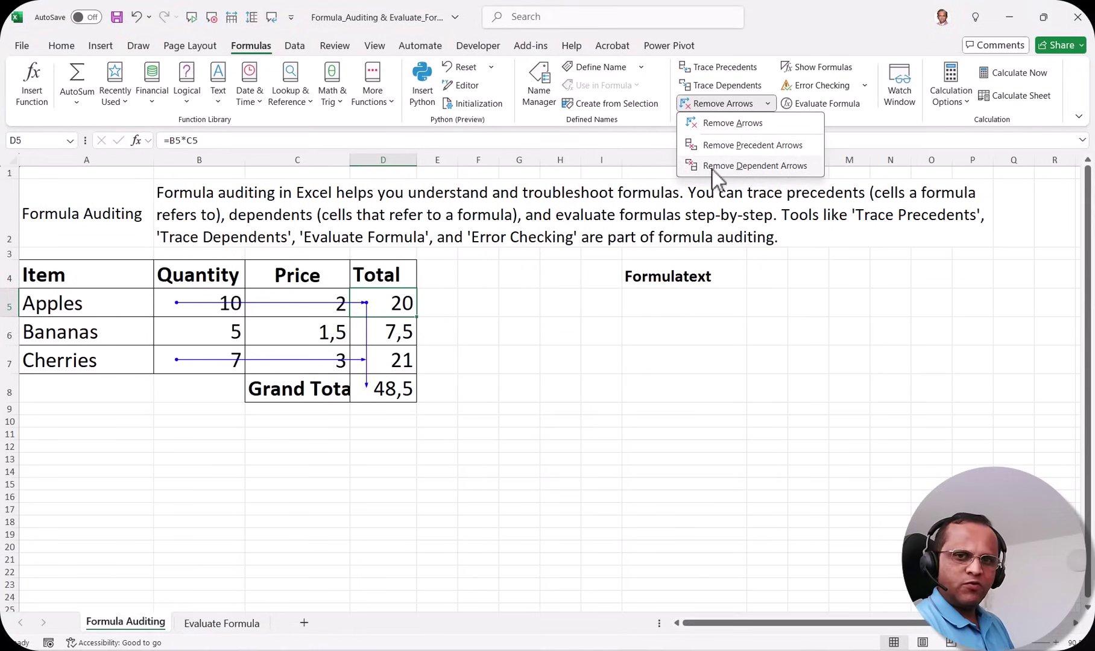
# Remove the dependent arrow first, then all remaining arrows, and move to Price cell C5.
pyautogui.click(761, 166)
pyautogui.click(737, 106)
pyautogui.click(768, 102)
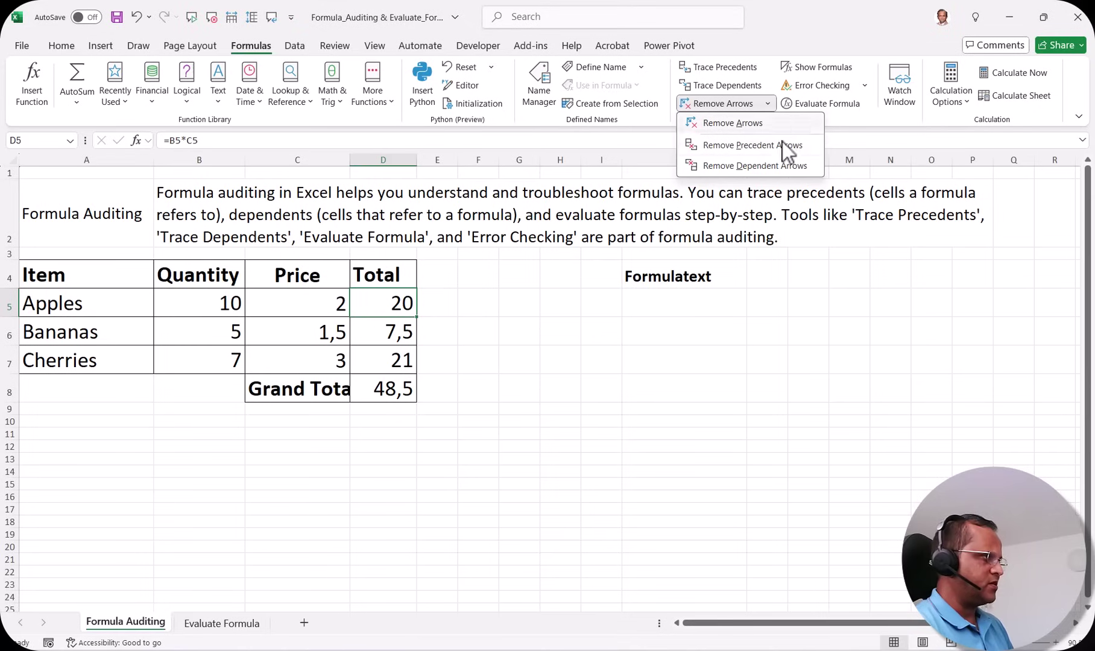
pyautogui.press('Escape')
pyautogui.press('Left')
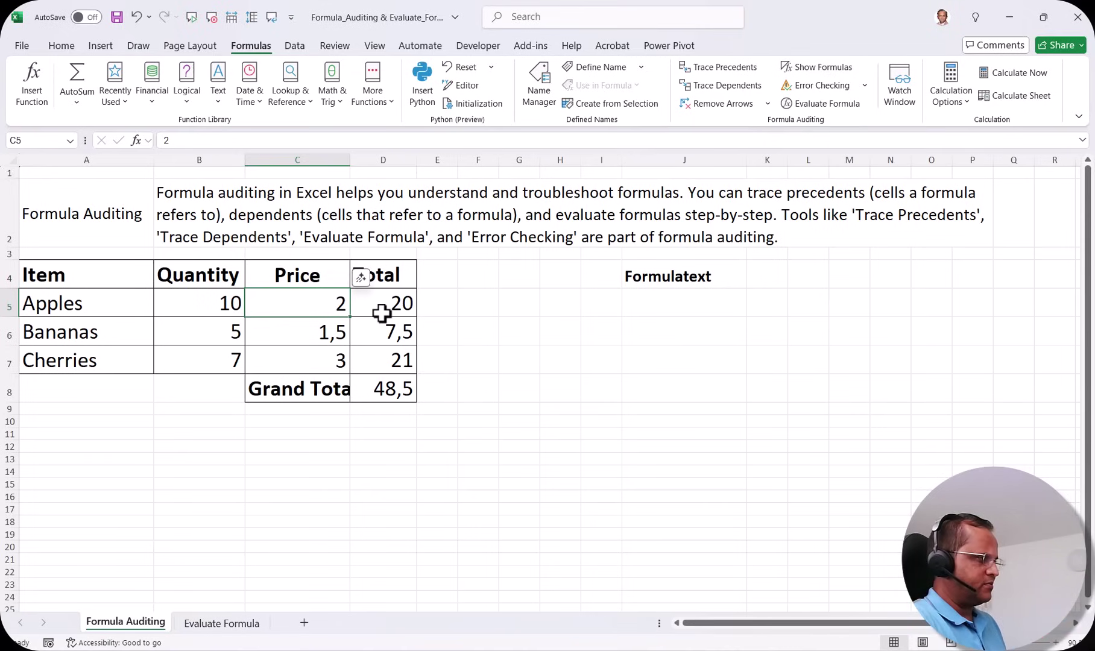
pyautogui.moveTo(386, 304); pyautogui.dragTo(395, 360)
pyautogui.click(391, 391)
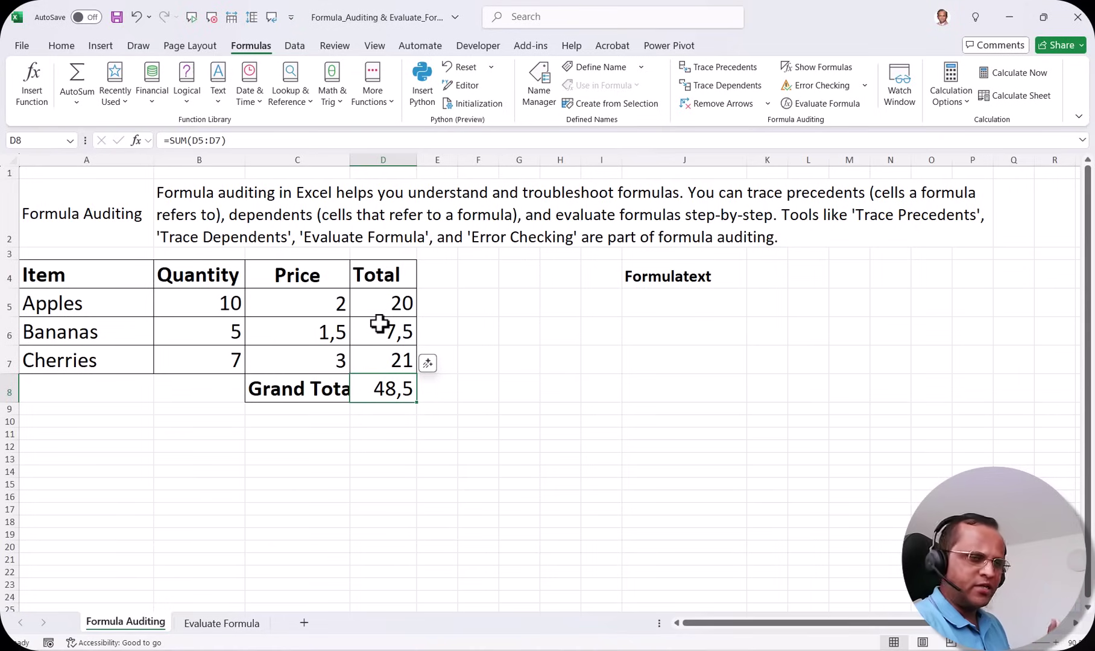
pyautogui.click(820, 68)
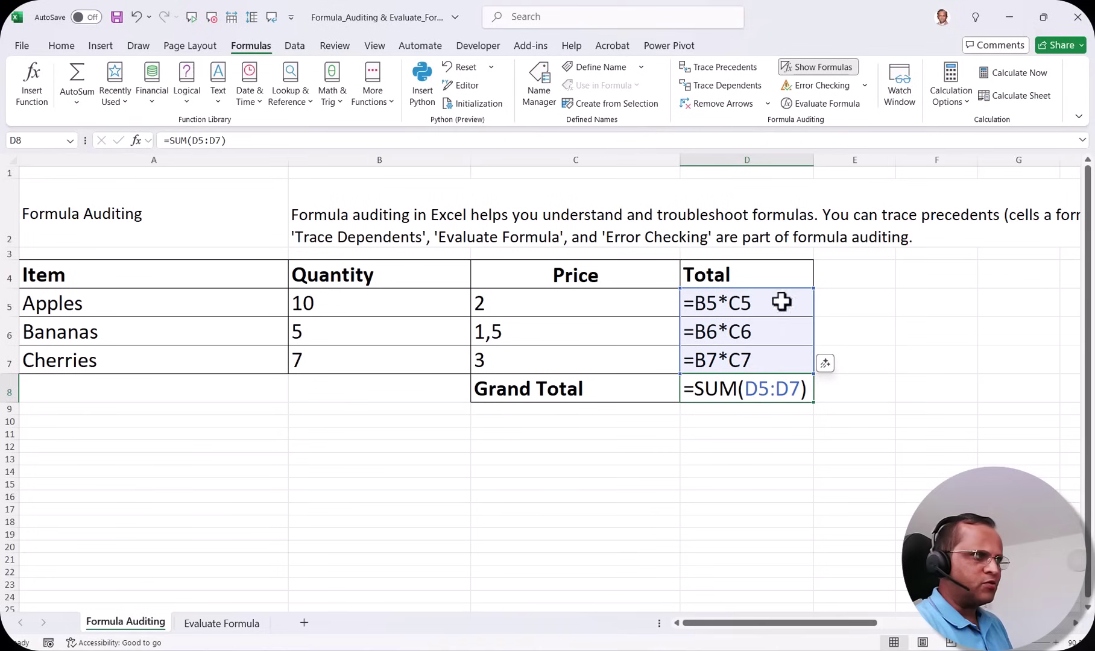
pyautogui.click(820, 67)
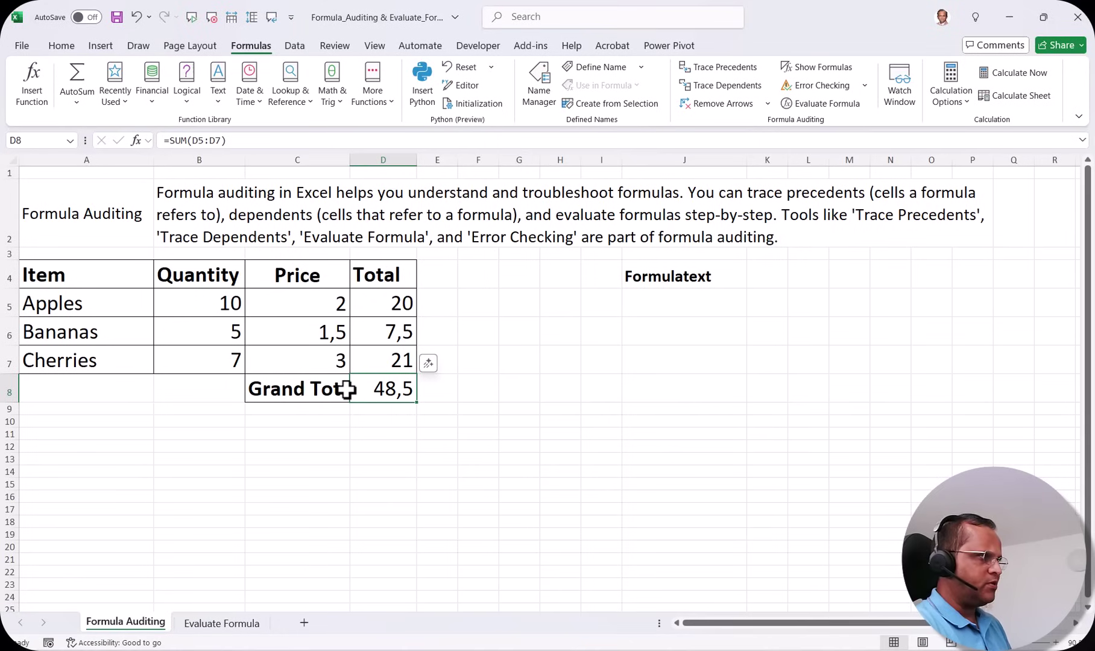
# Go to the Evaluate Formula sheet.
pyautogui.click(213, 627)
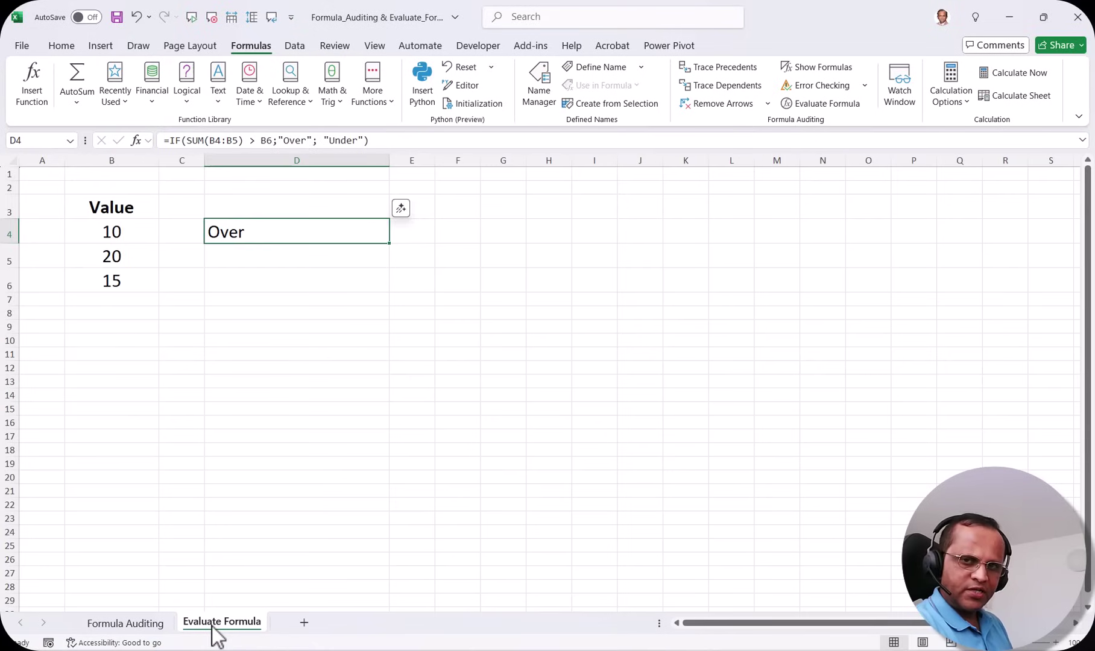